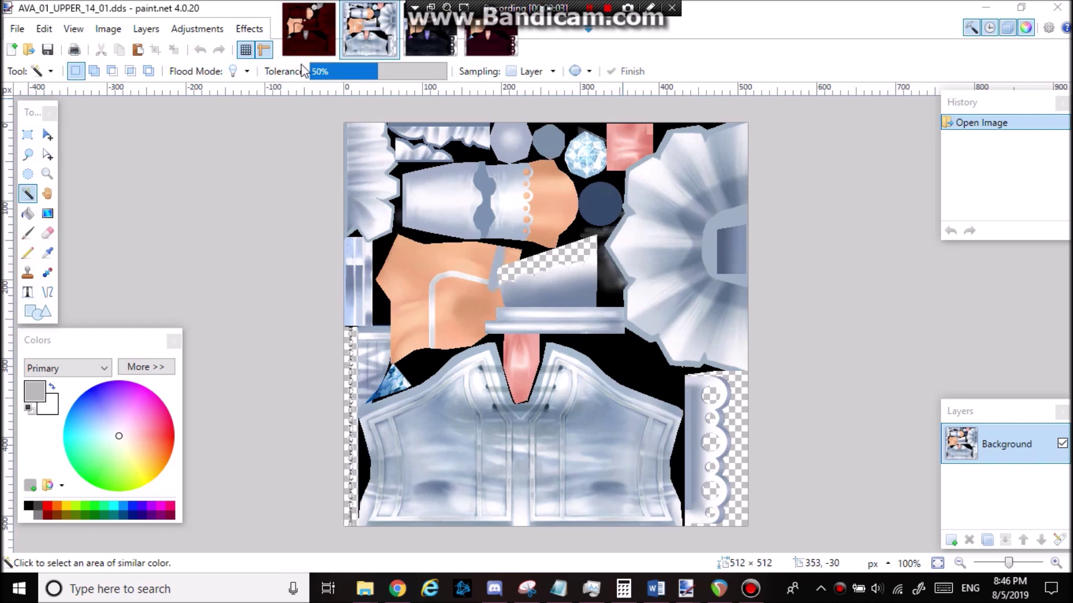
# Step: Browse the dark, dark-red and white dress texture tabs to compare them
pyautogui.click(389, 43)
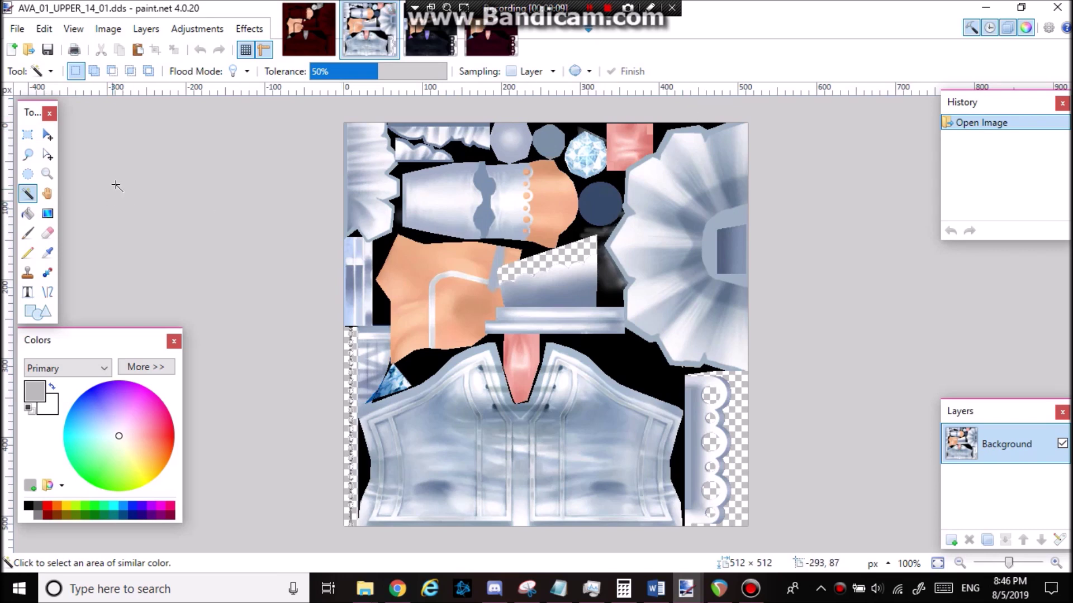
pyautogui.click(421, 37)
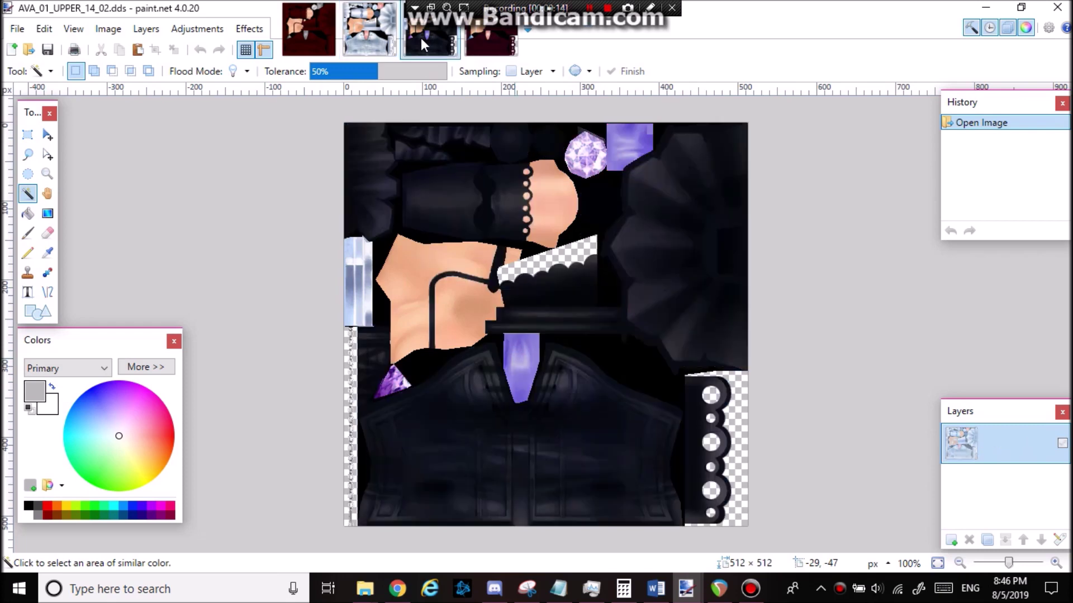
pyautogui.click(513, 44)
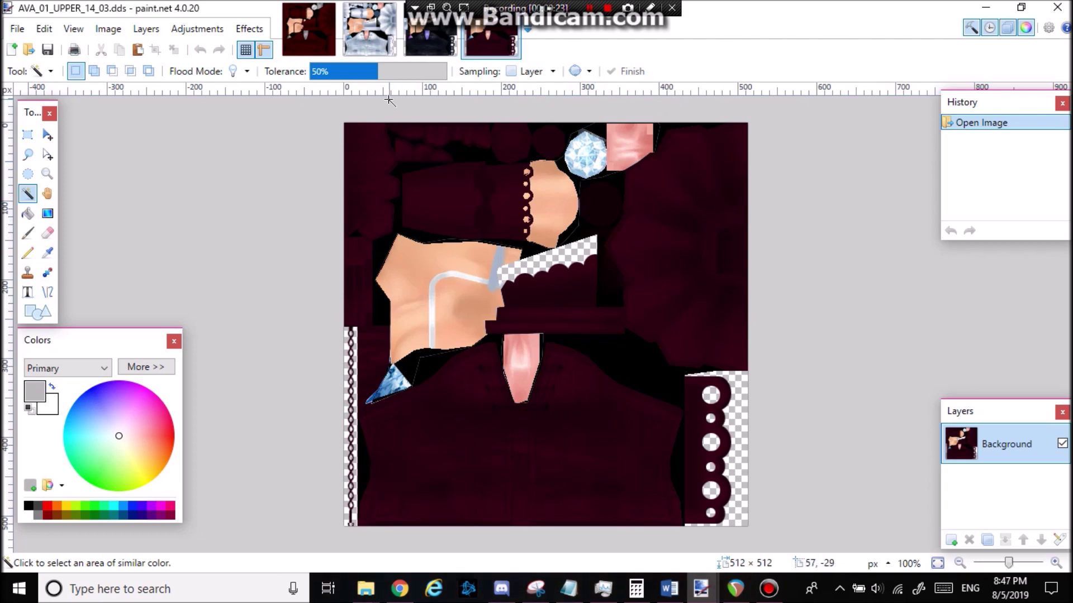
pyautogui.click(369, 30)
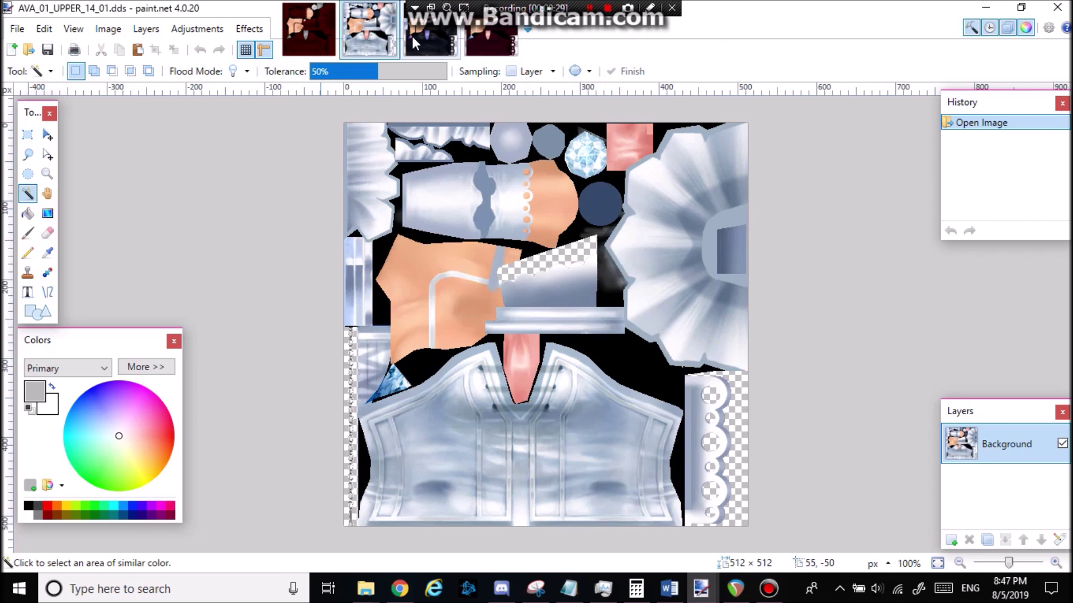
pyautogui.click(453, 46)
pyautogui.click(370, 33)
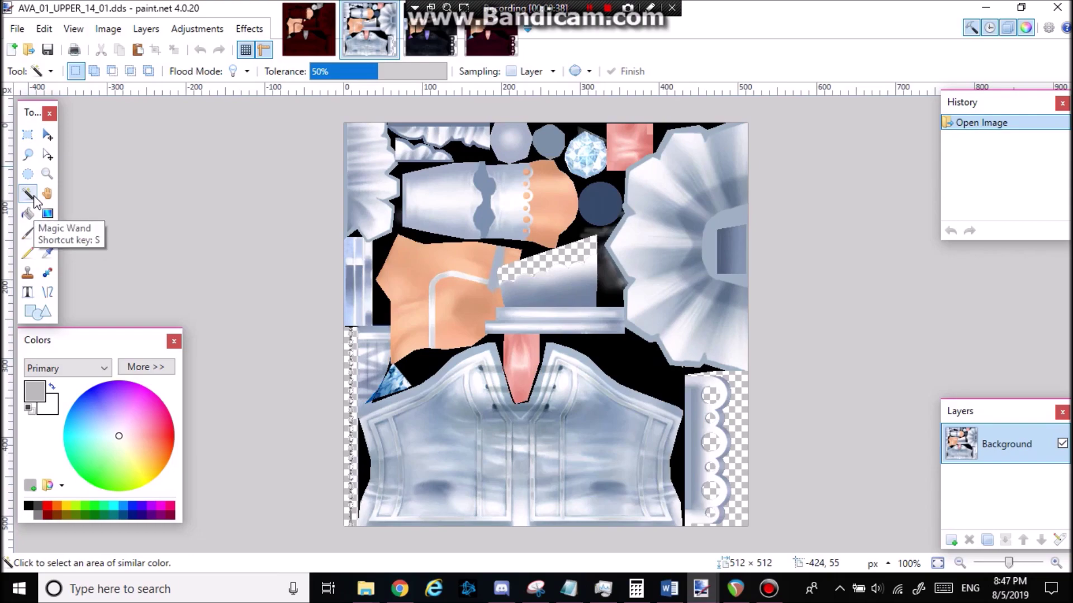
# Step: Try a similar-colour selection of the white dress areas, then clear it
pyautogui.click(457, 319)
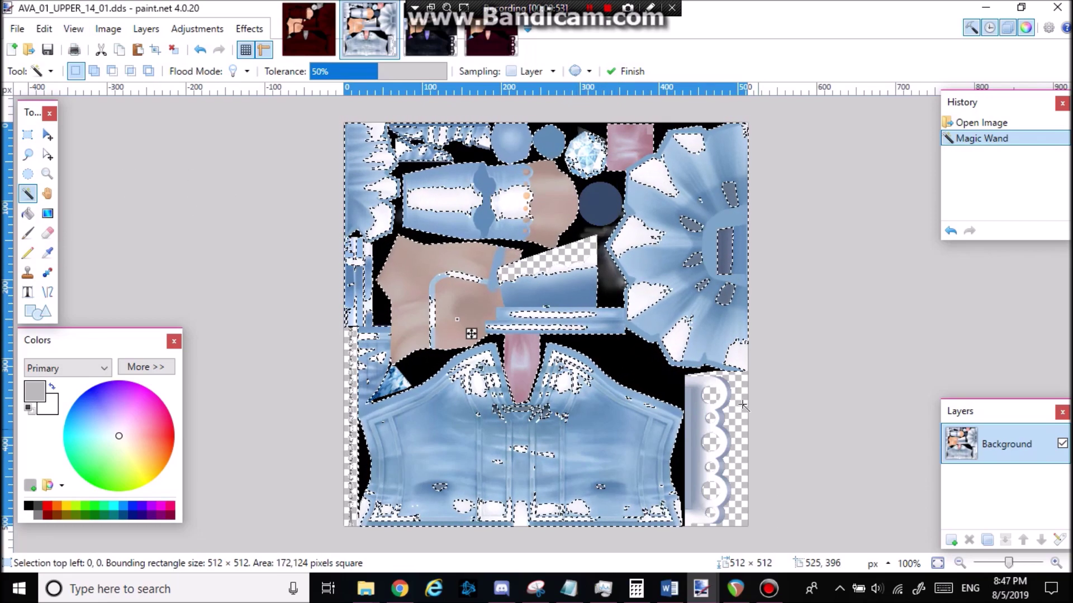
pyautogui.press('Return')
pyautogui.click(630, 374)
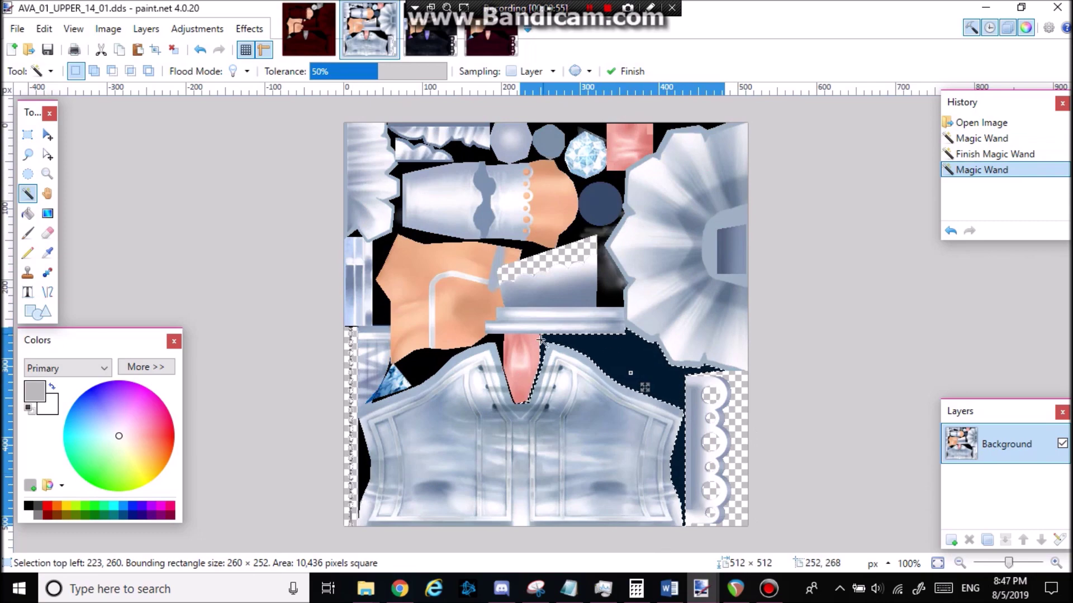
pyautogui.click(590, 403)
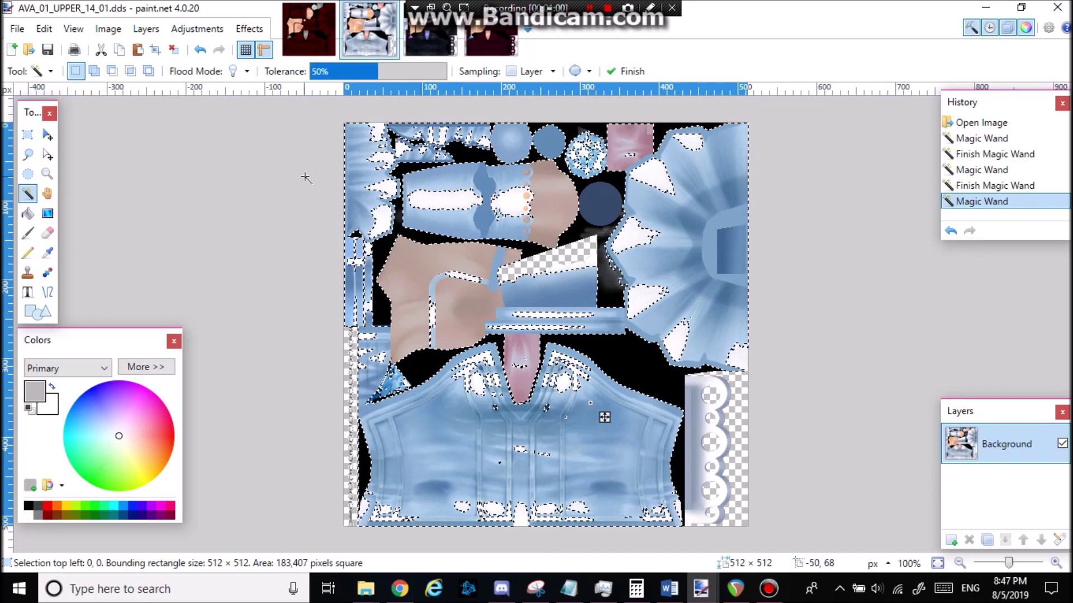
pyautogui.click(208, 128)
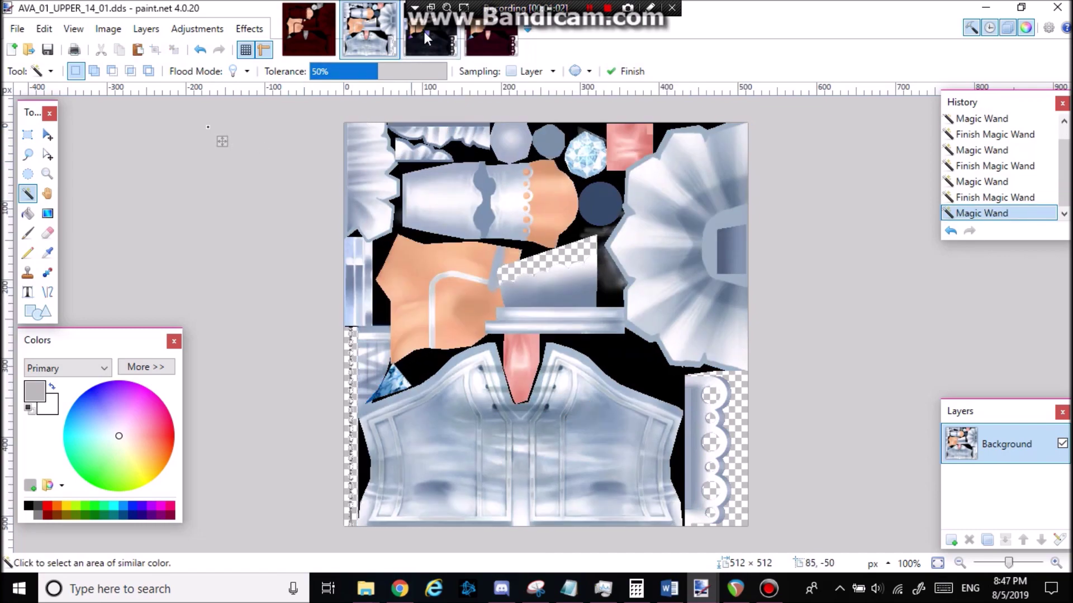
# Step: On the dark 14_02 texture, Magic Wand-select the main skin areas, including the small patch
pyautogui.click(424, 31)
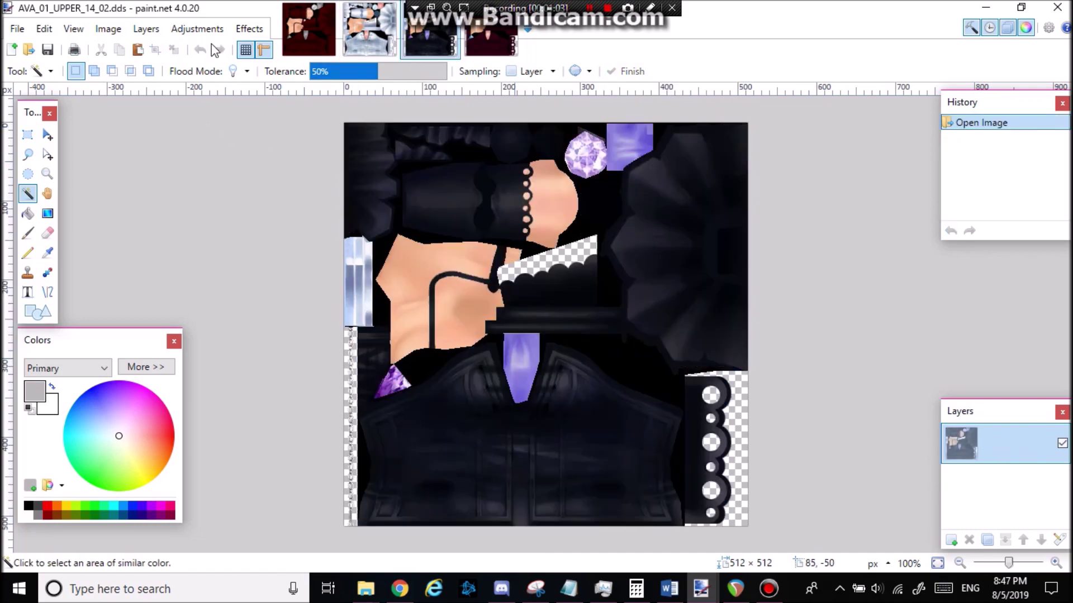
pyautogui.click(427, 290)
pyautogui.keyDown('ctrl'); pyautogui.click(465, 305); pyautogui.keyUp('ctrl')
pyautogui.keyDown('ctrl'); pyautogui.click(550, 200); pyautogui.keyUp('ctrl')
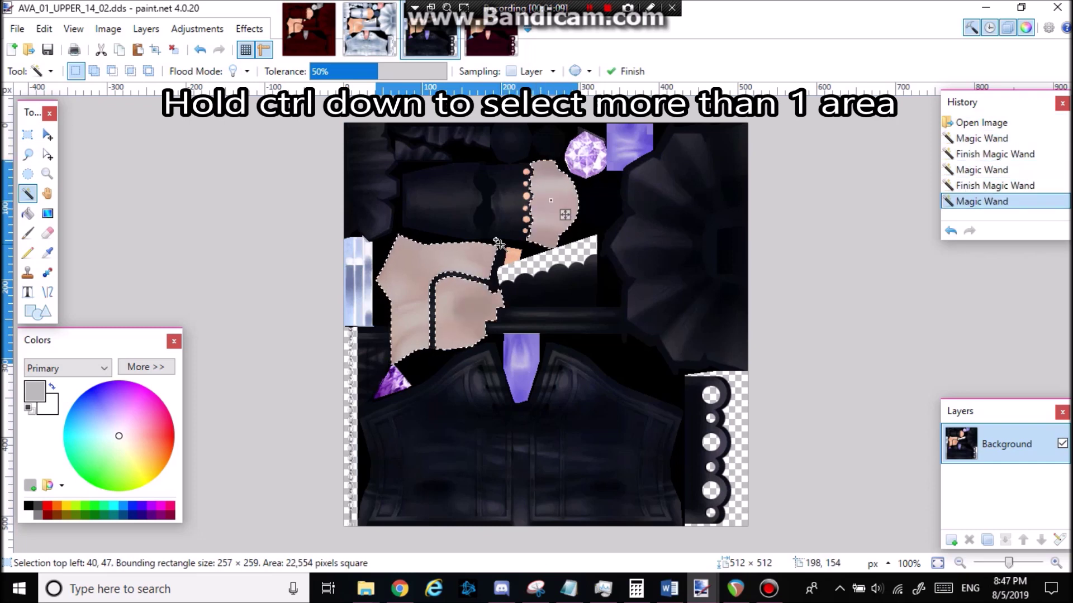
pyautogui.keyDown('ctrl'); pyautogui.click(500, 248); pyautogui.keyUp('ctrl')
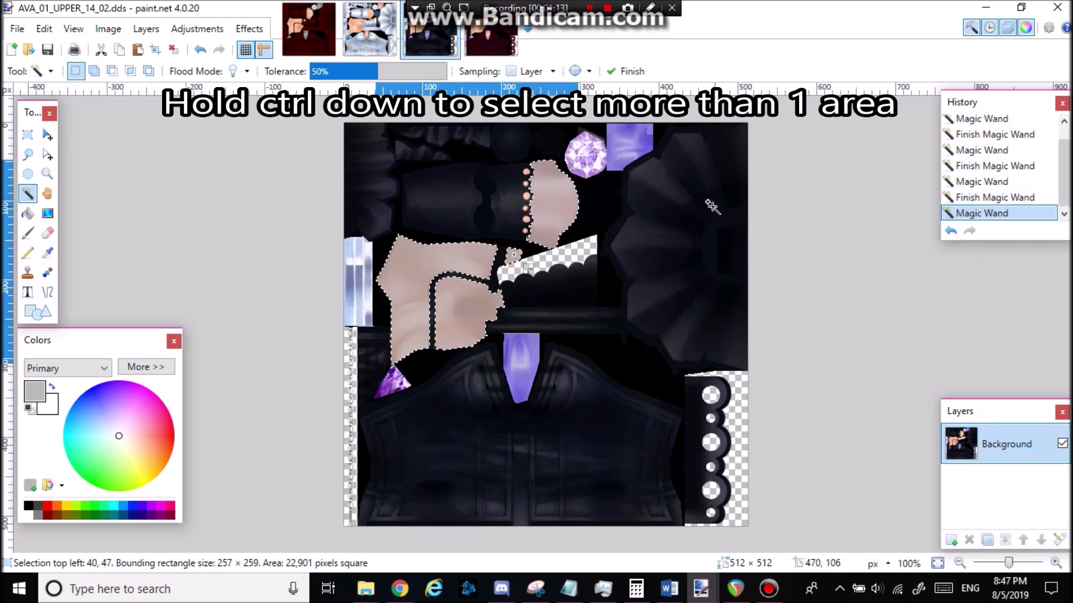
pyautogui.scroll(2, 531, 264)
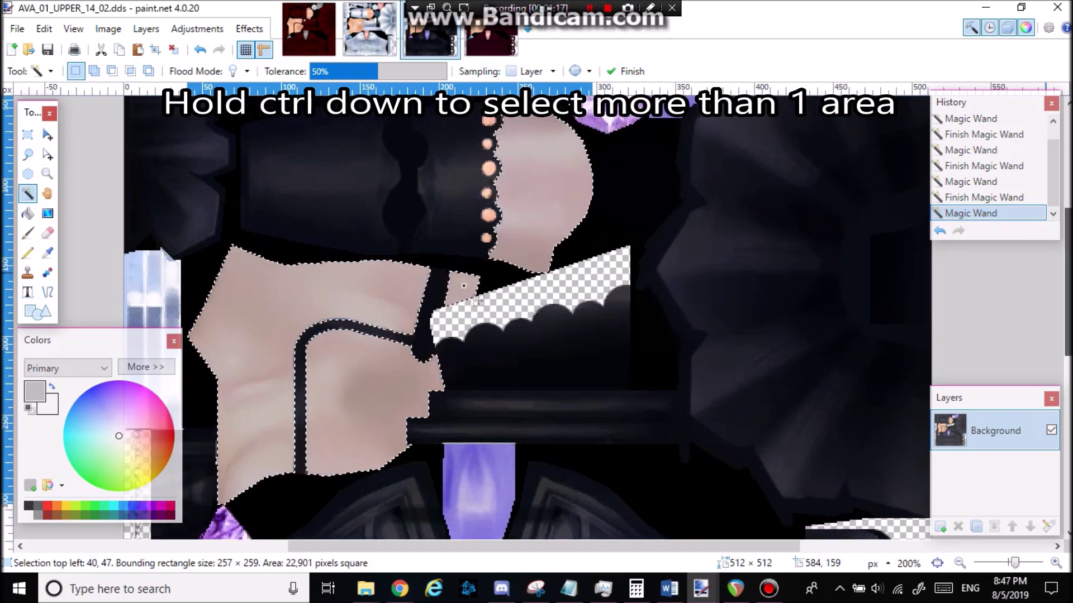
pyautogui.scroll(3, 464, 278)
# Step: Add the six skin-coloured seam dots to the selection
pyautogui.keyDown('ctrl'); pyautogui.click(488, 182); pyautogui.keyUp('ctrl')
pyautogui.keyDown('ctrl'); pyautogui.click(488, 206); pyautogui.keyUp('ctrl')
pyautogui.keyDown('ctrl'); pyautogui.click(489, 233); pyautogui.keyUp('ctrl')
pyautogui.keyDown('ctrl'); pyautogui.click(487, 256); pyautogui.keyUp('ctrl')
pyautogui.keyDown('ctrl'); pyautogui.click(489, 280); pyautogui.keyUp('ctrl')
pyautogui.keyDown('ctrl'); pyautogui.click(487, 302); pyautogui.keyUp('ctrl')
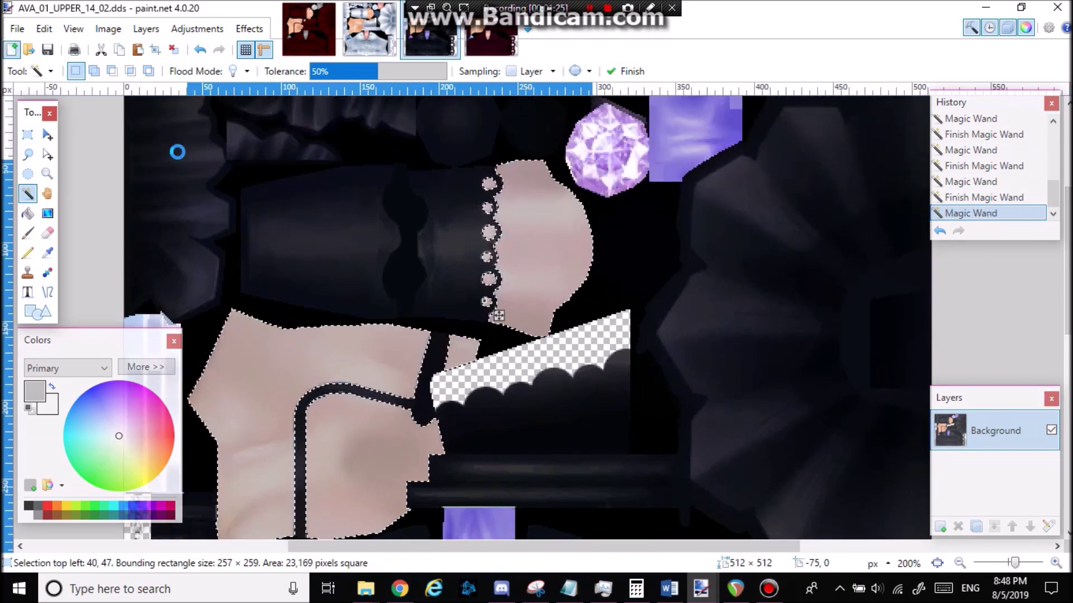
# Step: Copy the skin selection and create a new blank image
pyautogui.hotkey('ctrl', 'c')
pyautogui.hotkey('ctrl', 'n')
pyautogui.click(545, 388)
# Step: Copy the entire dark-red 14_03 texture
pyautogui.click(489, 34)
pyautogui.hotkey('ctrl', 'a')
pyautogui.hotkey('ctrl', 'c')
# Step: Paste into the Untitled image with Expand canvas, then delete the paste to leave transparency
pyautogui.click(552, 33)
pyautogui.hotkey('ctrl', 'v')
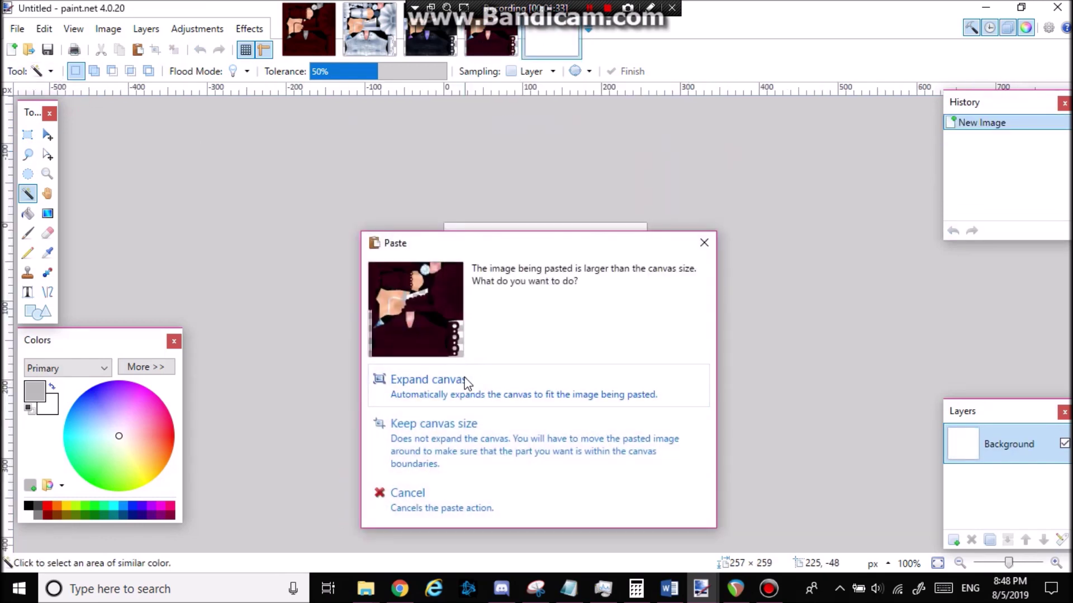
pyautogui.click(466, 383)
pyautogui.press('Delete')
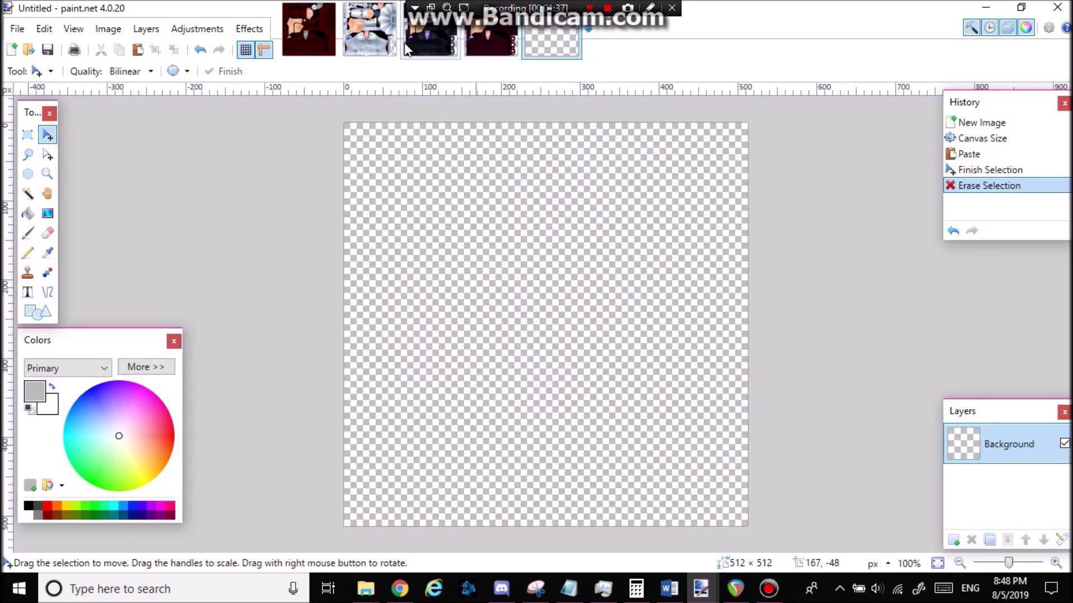
pyautogui.click(413, 41)
pyautogui.click(540, 46)
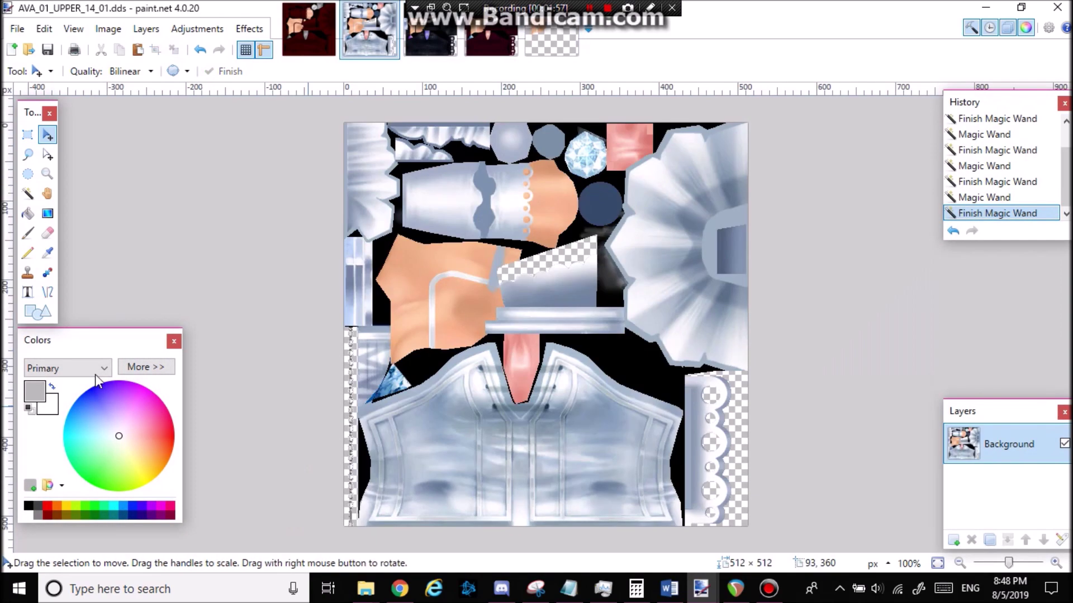
# Step: Set up a yellow paintbrush with Multiply blending, undoing a test stroke
pyautogui.click(28, 235)
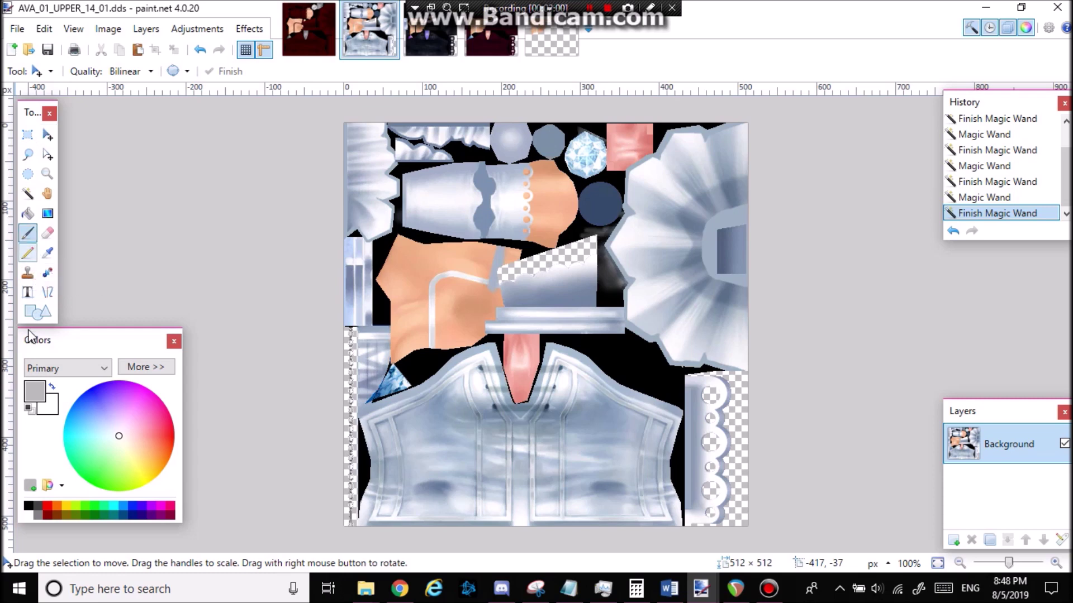
pyautogui.click(67, 507)
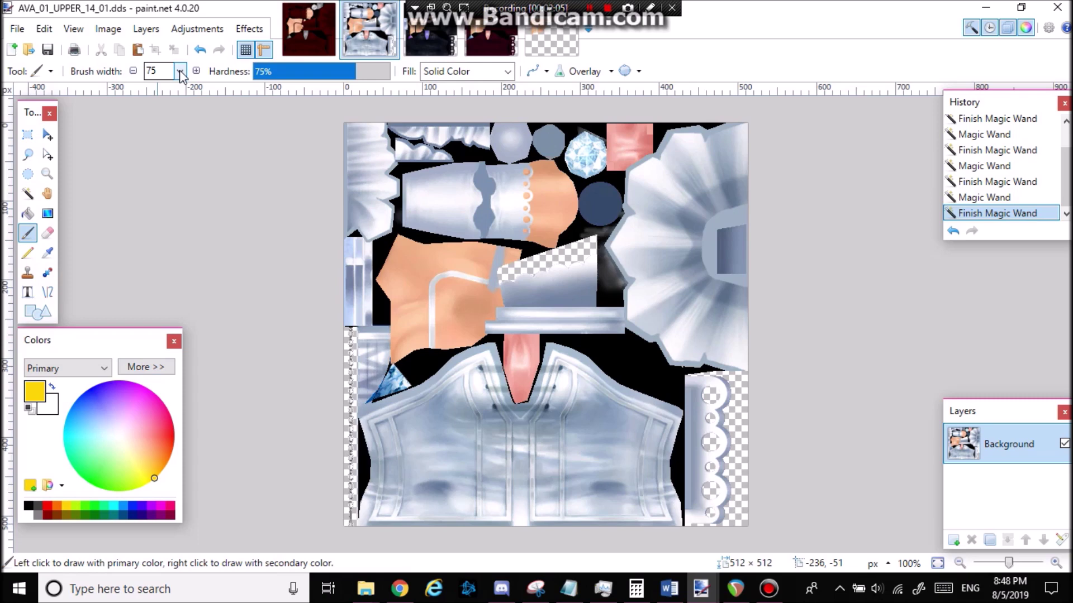
pyautogui.click(586, 72)
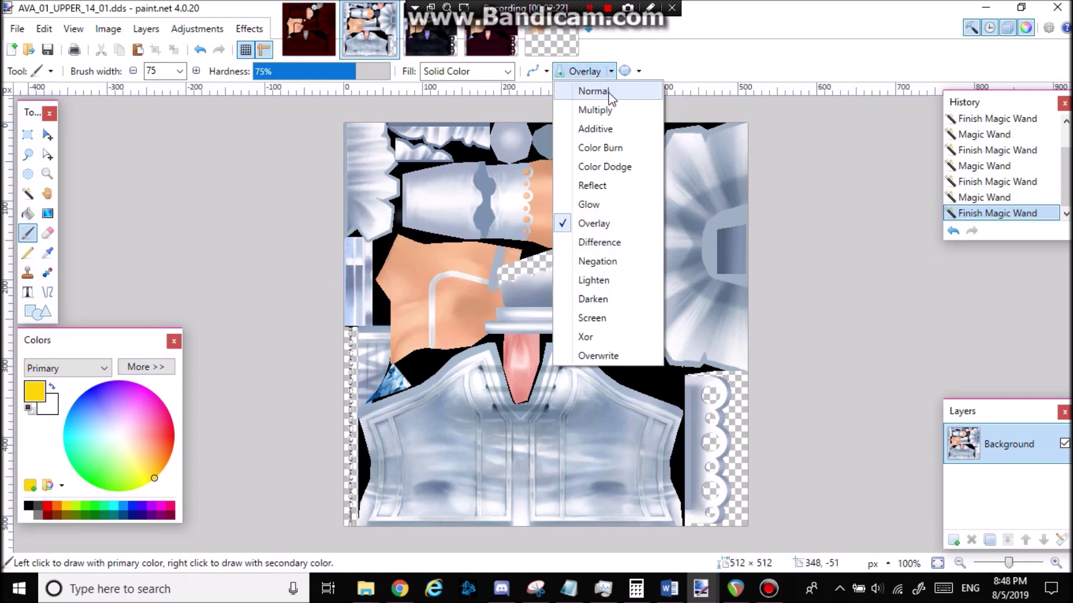
pyautogui.click(595, 110)
pyautogui.moveTo(310, 150); pyautogui.dragTo(738, 152)
pyautogui.hotkey('ctrl', 'z')
# Step: Widen the brush to 300 and paint the whole dress texture yellow
pyautogui.click(179, 71)
pyautogui.click(168, 243)
pyautogui.moveTo(420, 210); pyautogui.dragTo(336, 503)
# Step: Paste the copied skin areas onto the yellow dress texture
pyautogui.click(536, 38)
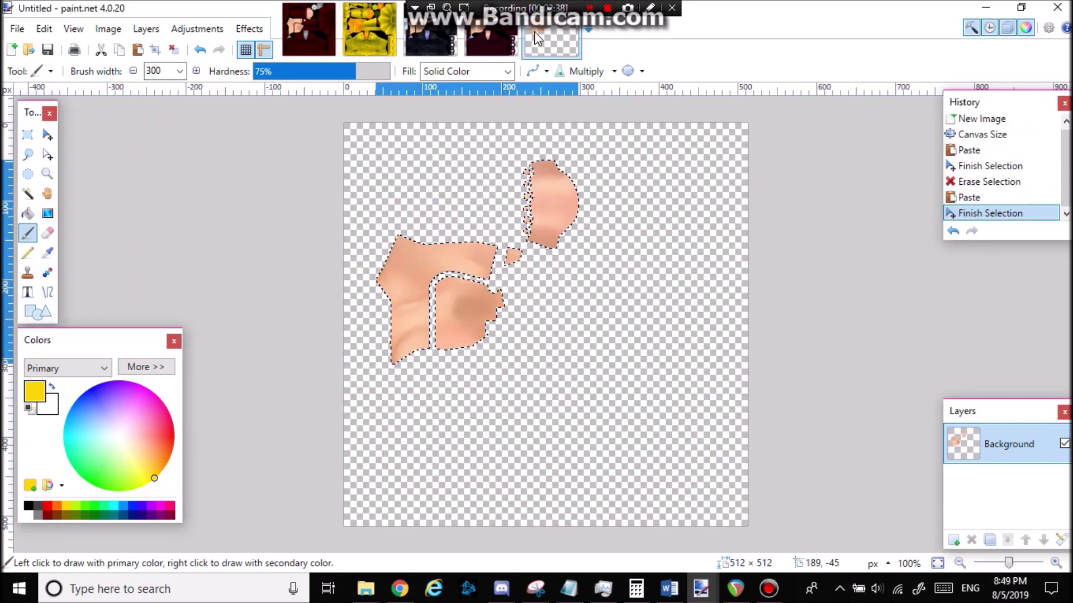
pyautogui.click(369, 29)
pyautogui.hotkey('ctrl', 'v')
# Step: Save the yellow texture and switch to NifSkope to preview it
pyautogui.click(48, 50)
pyautogui.press('Return')
pyautogui.hotkey('alt', 'Tab')
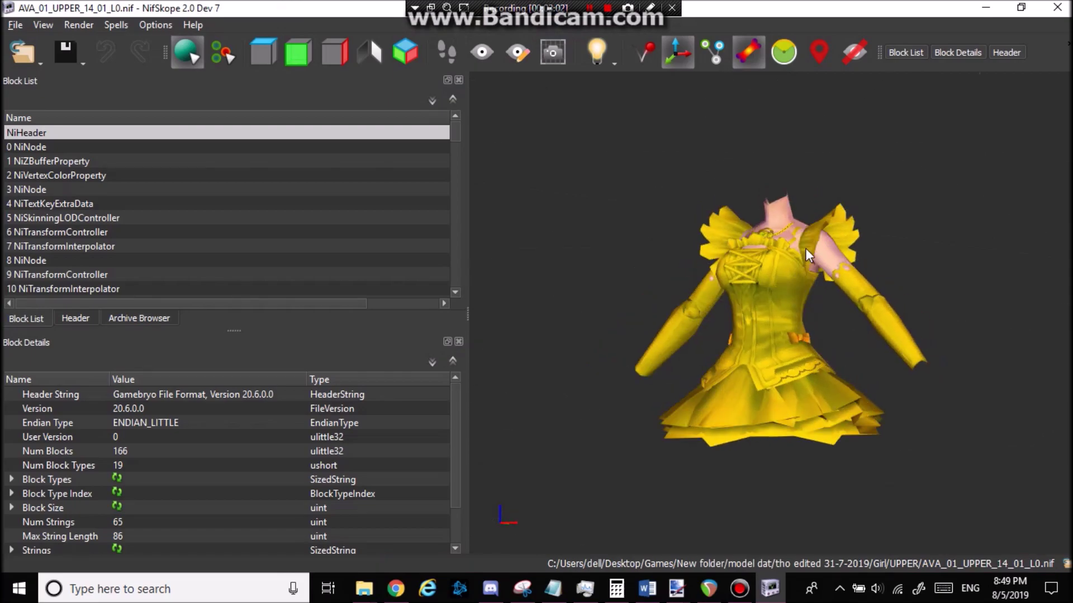